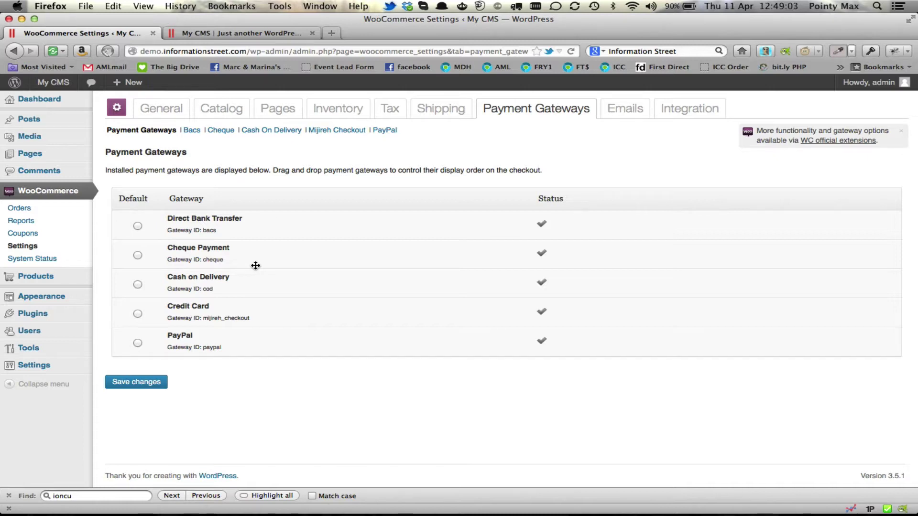
# Choose woocommerce_infusionsoft_v201.zip from Downloads as the plugin file to upload.
pyautogui.moveTo(29, 313)
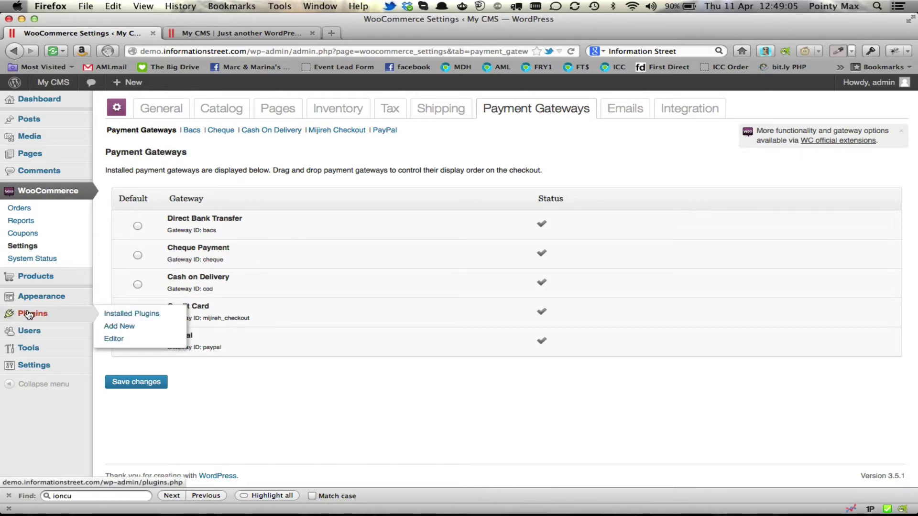
pyautogui.click(128, 326)
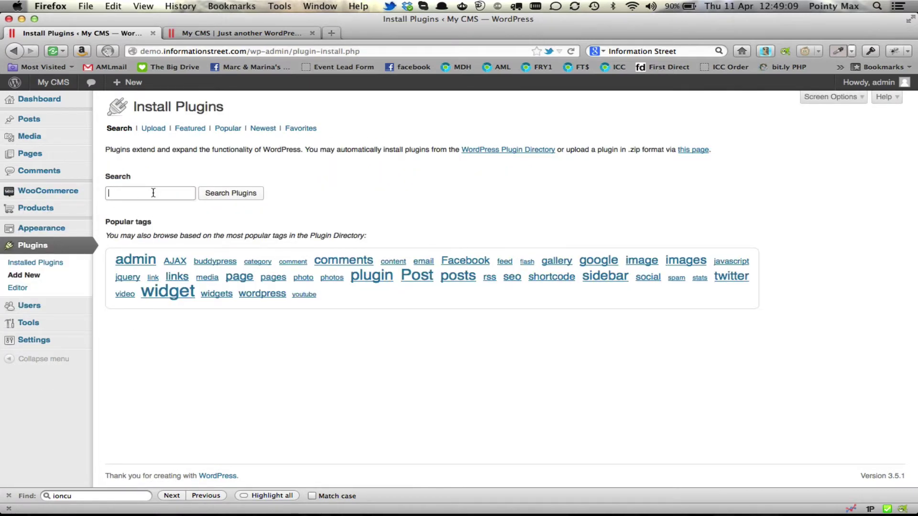
pyautogui.click(151, 129)
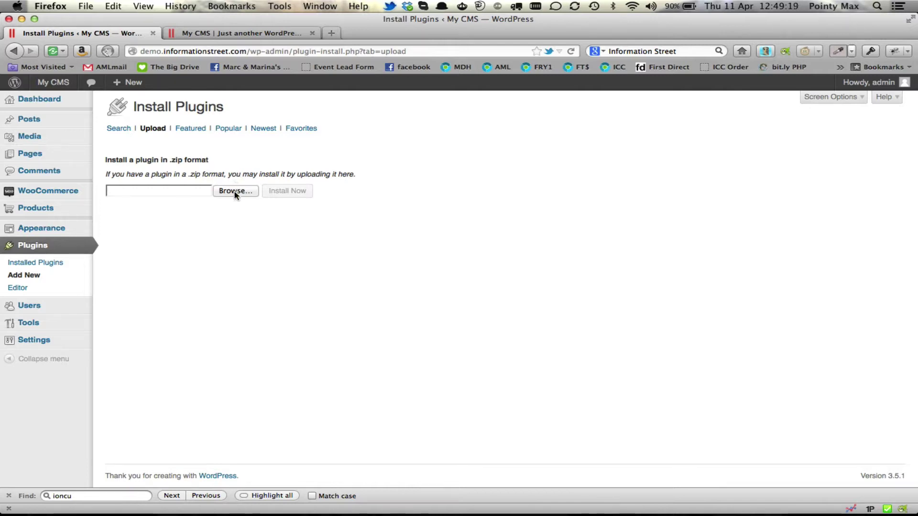
pyautogui.click(234, 192)
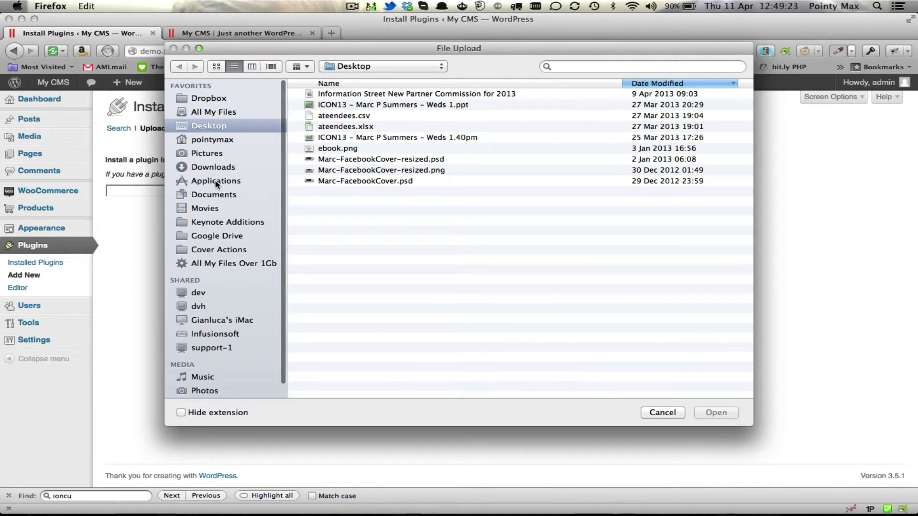
pyautogui.click(213, 168)
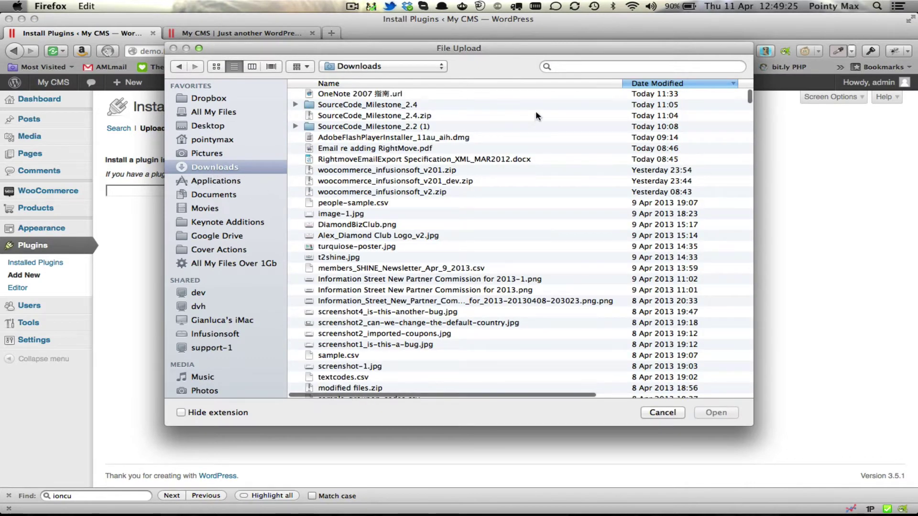
pyautogui.click(419, 171)
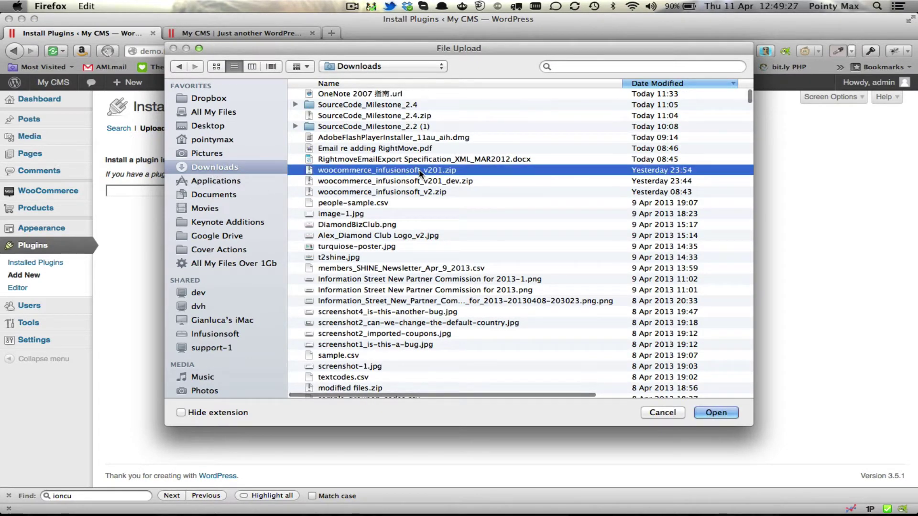
pyautogui.click(716, 412)
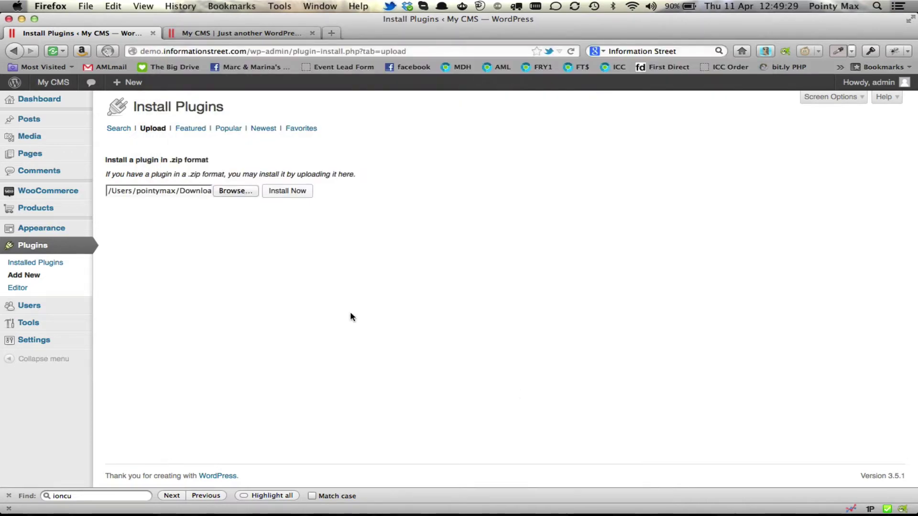
# Install the uploaded zip and activate the Woocommerce Infusionsoft Module 2.01 plugin.
pyautogui.click(289, 192)
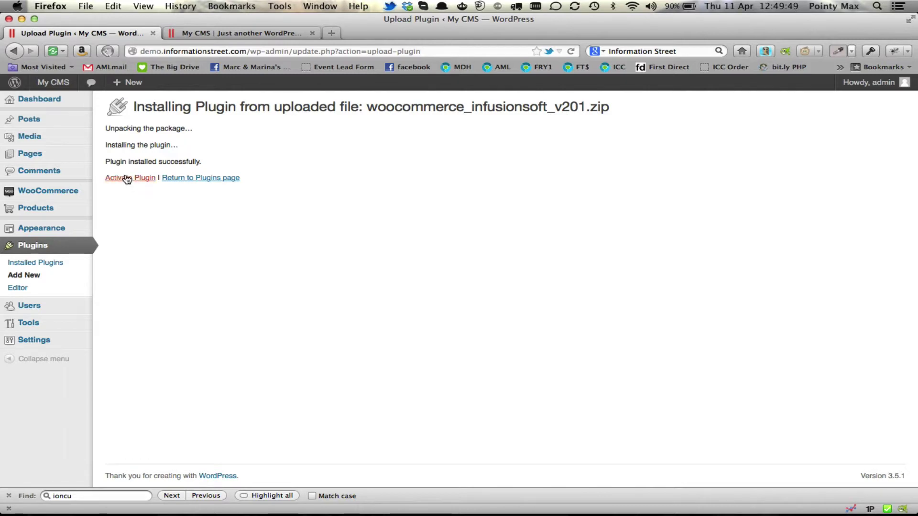
pyautogui.click(127, 178)
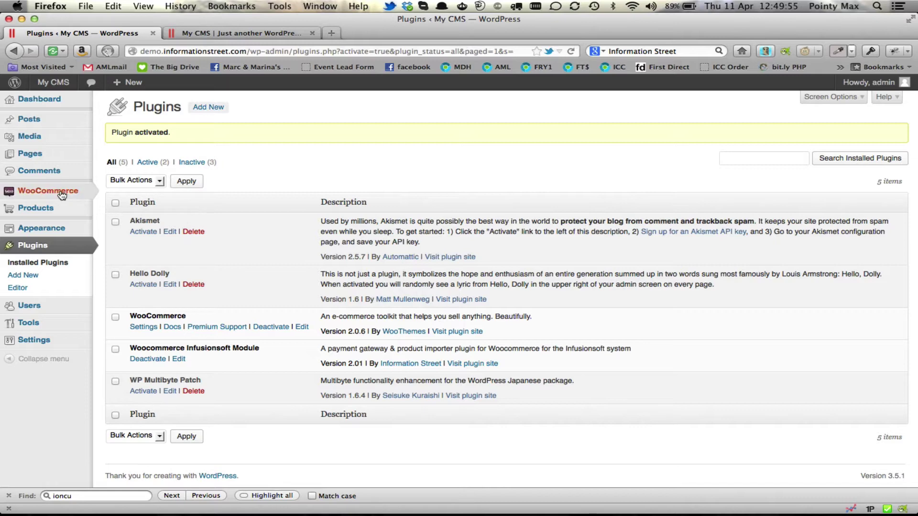
pyautogui.moveTo(60, 194)
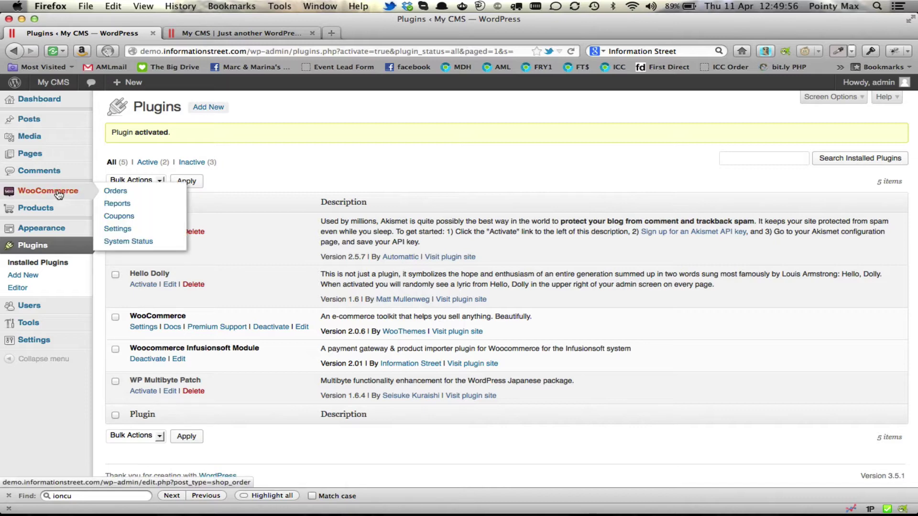
# Open the Infusionsoft gateway page under WooCommerce Settings > Payment Gateways.
pyautogui.click(122, 230)
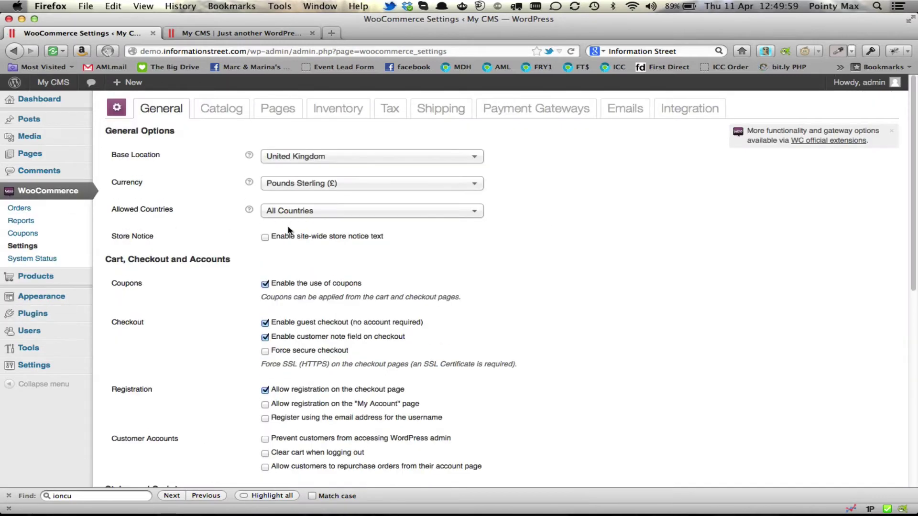
pyautogui.click(548, 112)
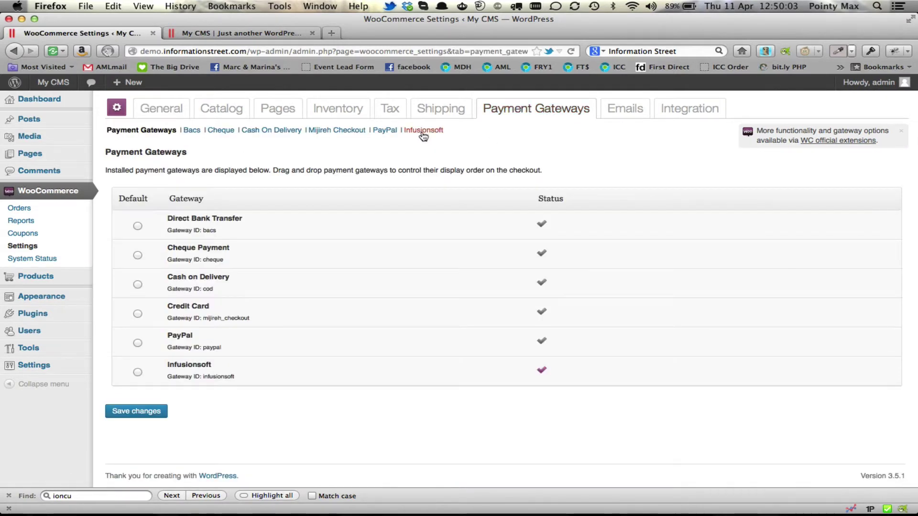
pyautogui.click(423, 132)
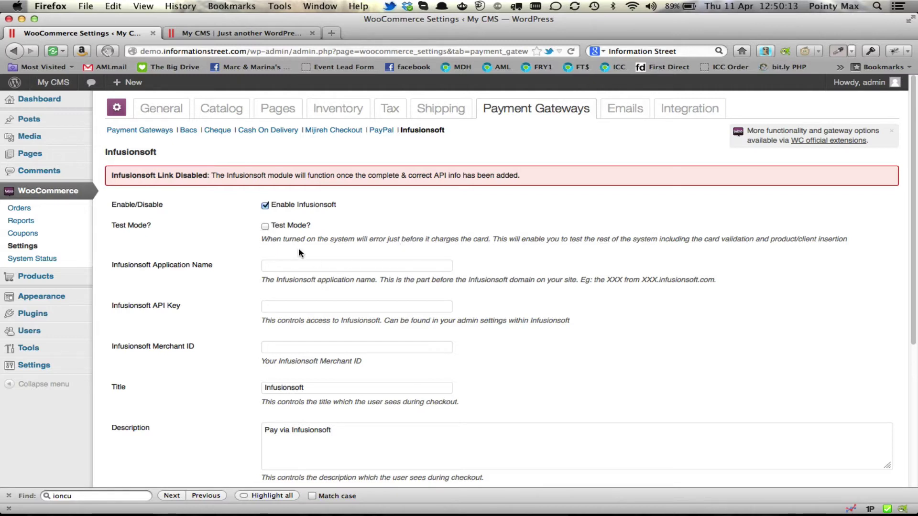
# Enter the Infusionsoft application name and API key, removing the key's stray space, then open a new tab.
pyautogui.click(320, 269)
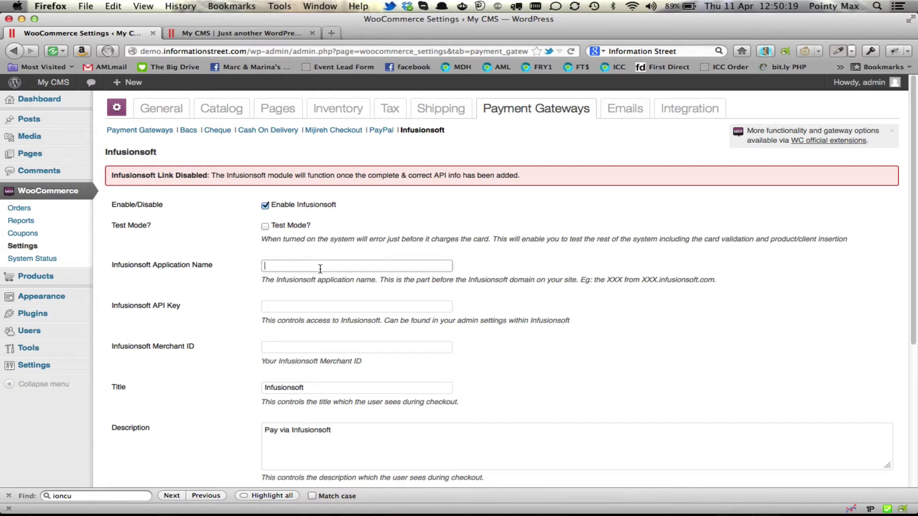
pyautogui.write('fry1')
pyautogui.click(294, 307)
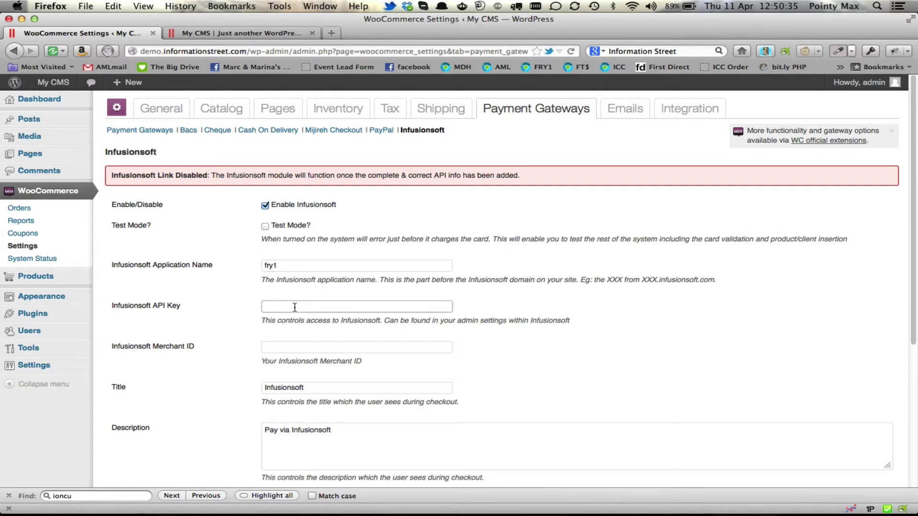
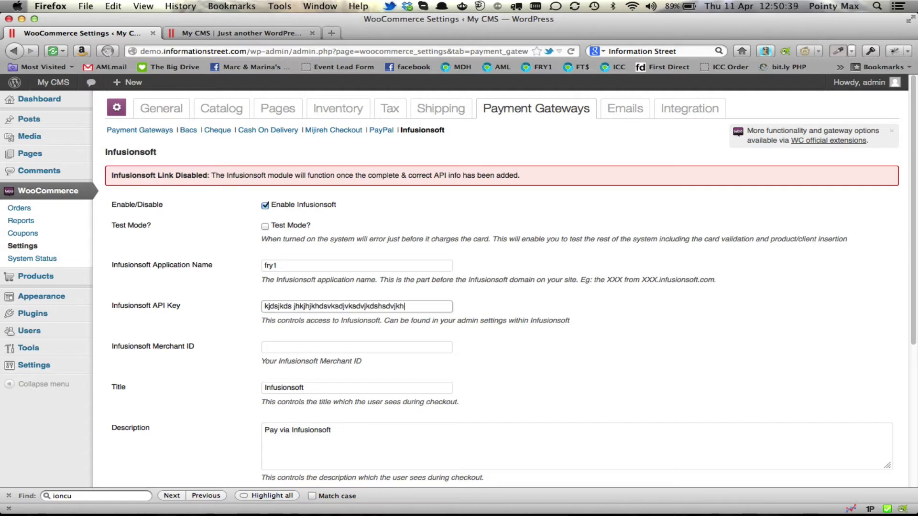
pyautogui.click(295, 307)
pyautogui.press('BackSpace')
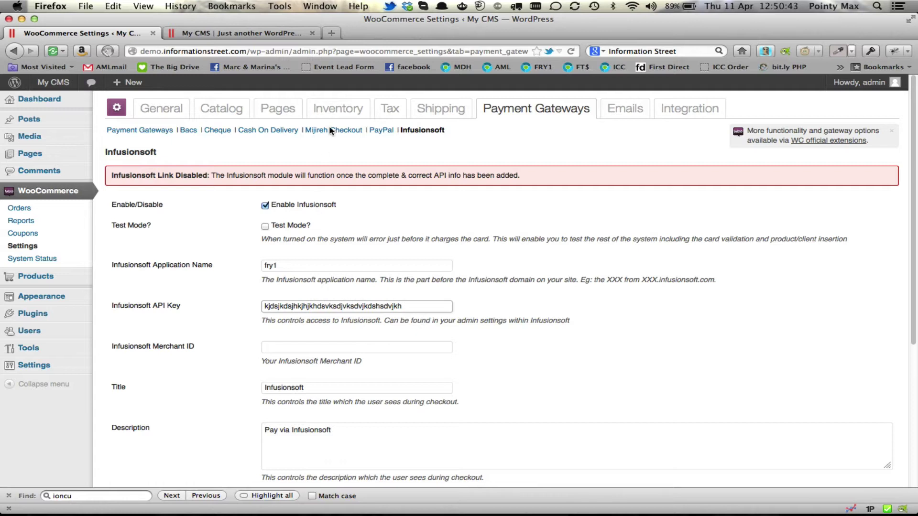
pyautogui.click(331, 34)
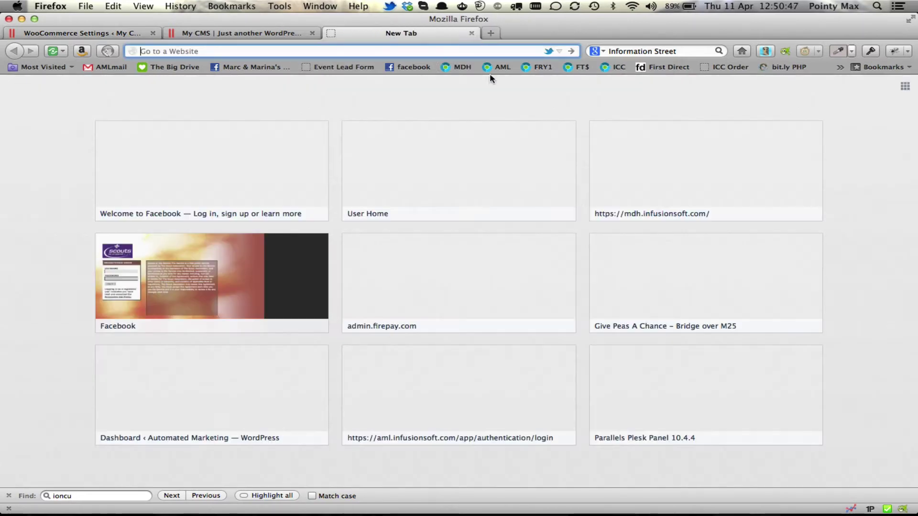
# Log in to Infusionsoft with the saved username and password.
pyautogui.click(539, 68)
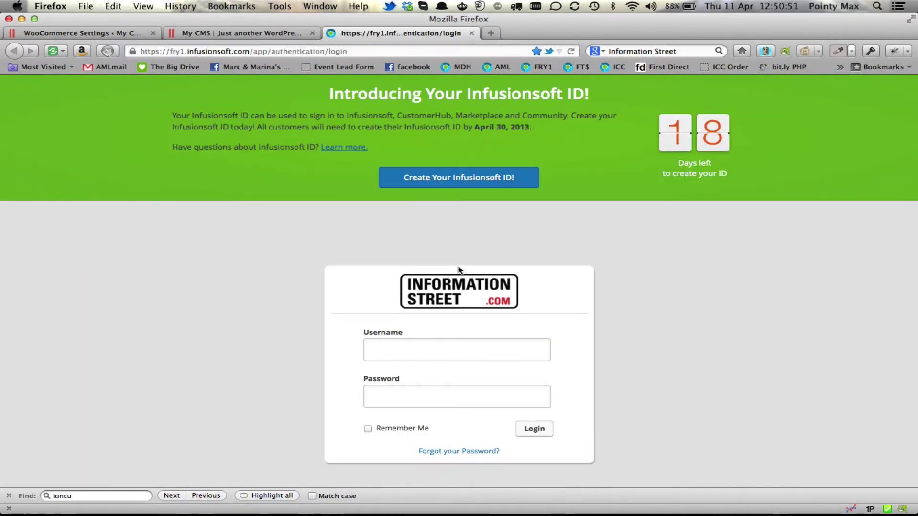
pyautogui.write('Chri')
pyautogui.press('Down')
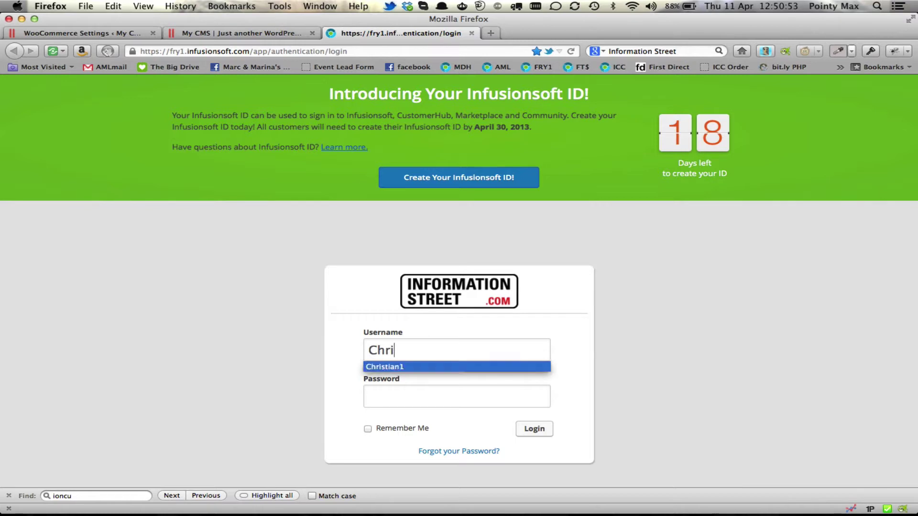
pyautogui.press('Return')
pyautogui.press('Tab')
pyautogui.press('Return')
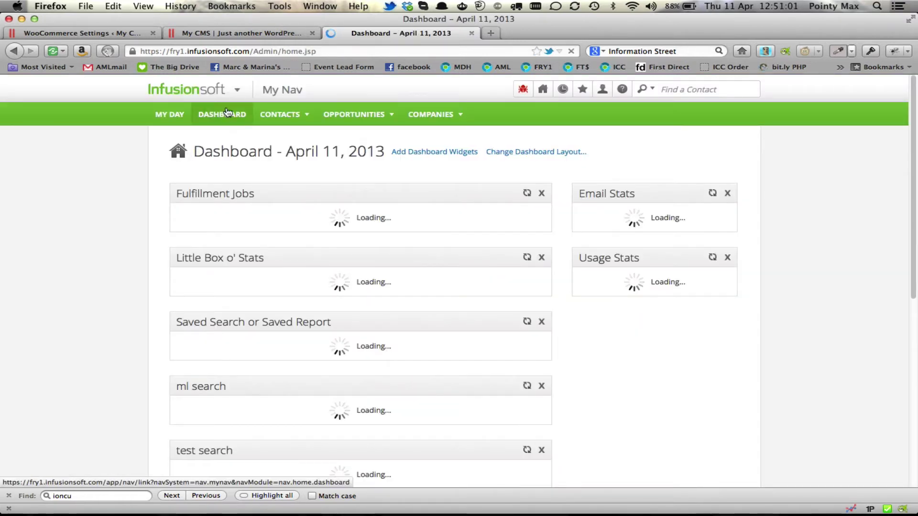
# Copy the API encrypted key from Infusionsoft's Admin > Application settings.
pyautogui.click(236, 93)
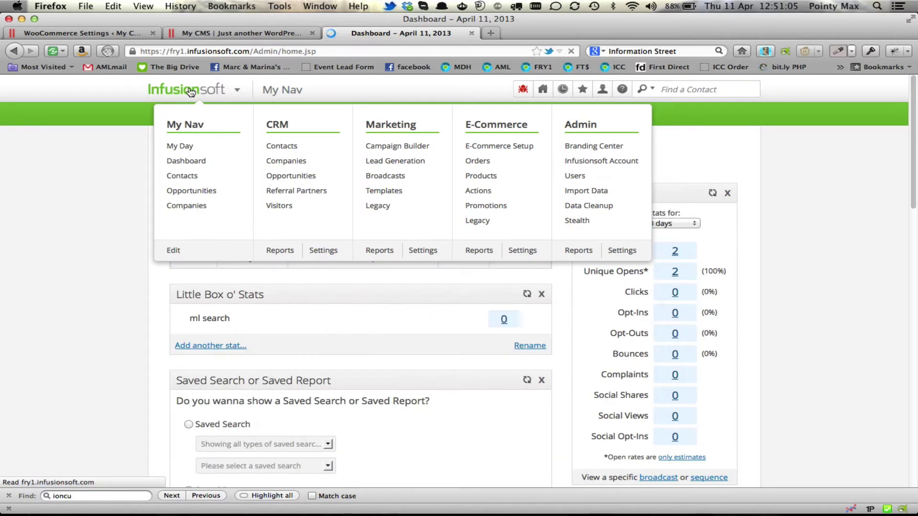
pyautogui.click(622, 250)
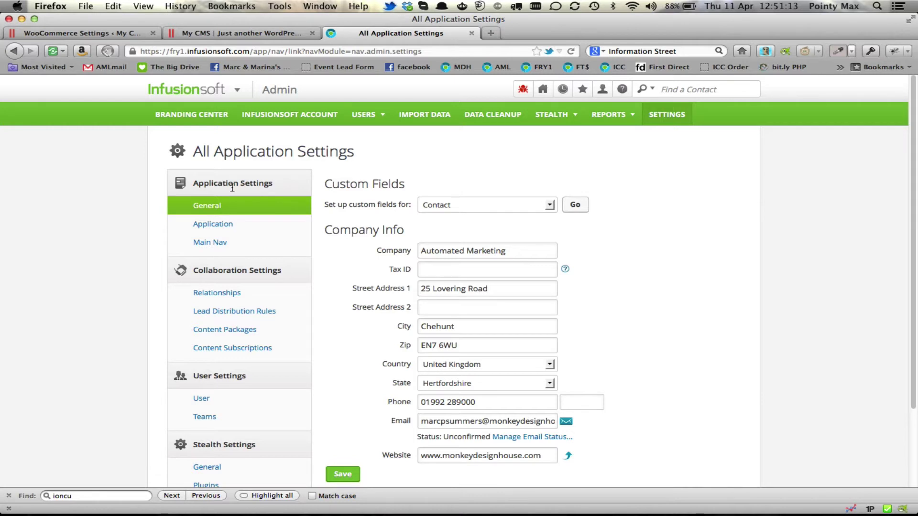
pyautogui.click(208, 225)
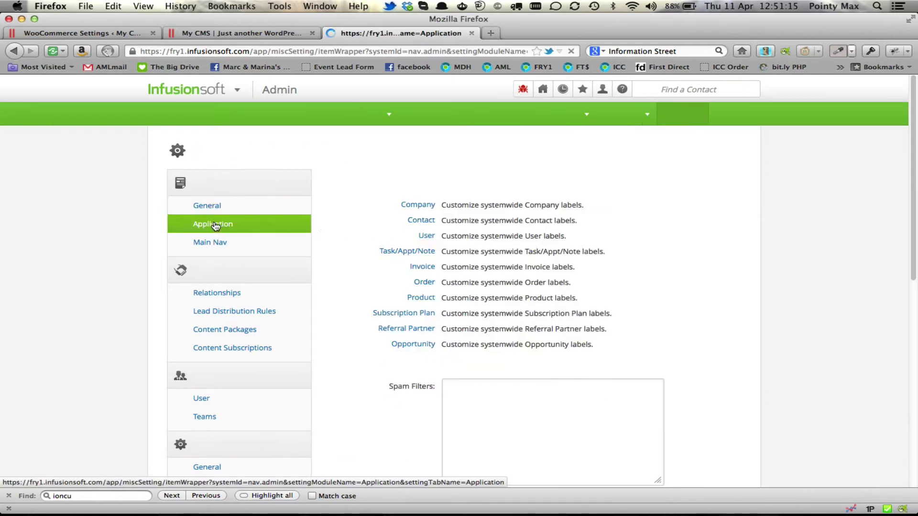
pyautogui.scroll(-3, 676, 271)
pyautogui.scroll(-6, 675, 271)
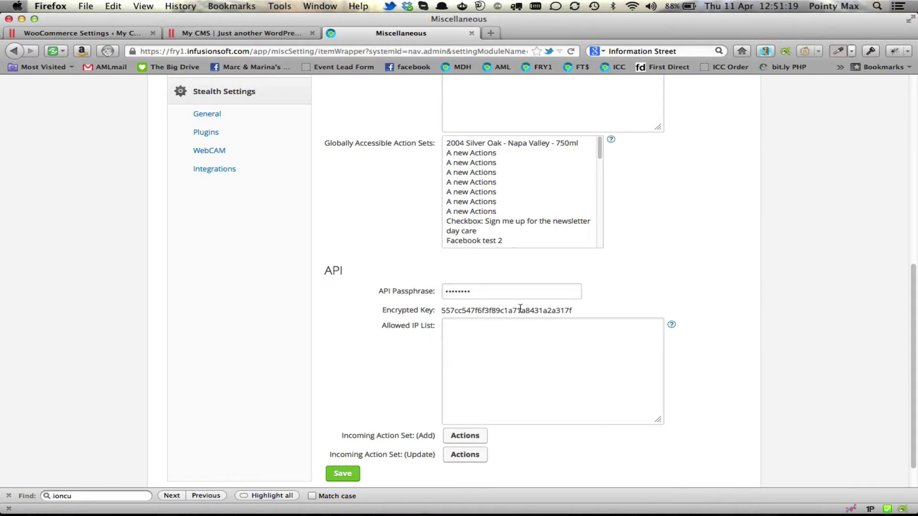
pyautogui.doubleClick(465, 311)
pyautogui.press('super+c')
# Paste the copied encrypted key over the old WooCommerce API Key value, then return to Infusionsoft.
pyautogui.click(128, 34)
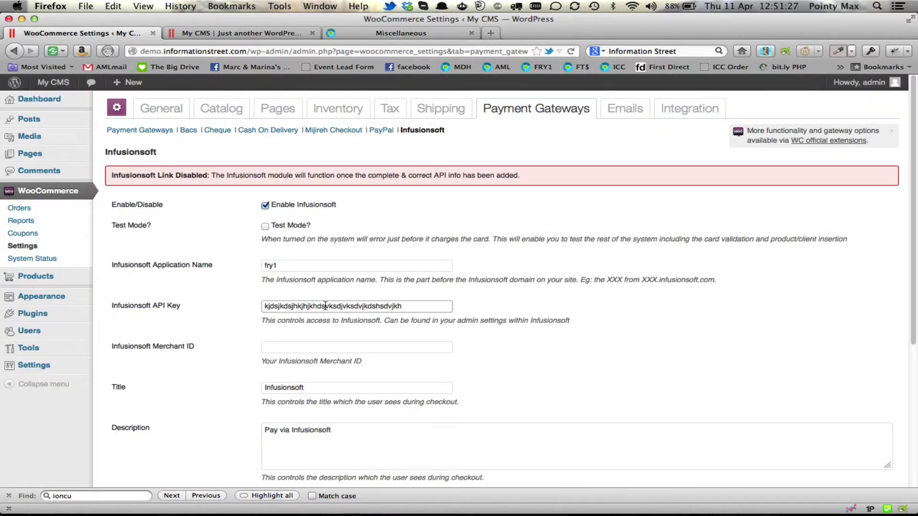
pyautogui.doubleClick(325, 306)
pyautogui.press('super+v')
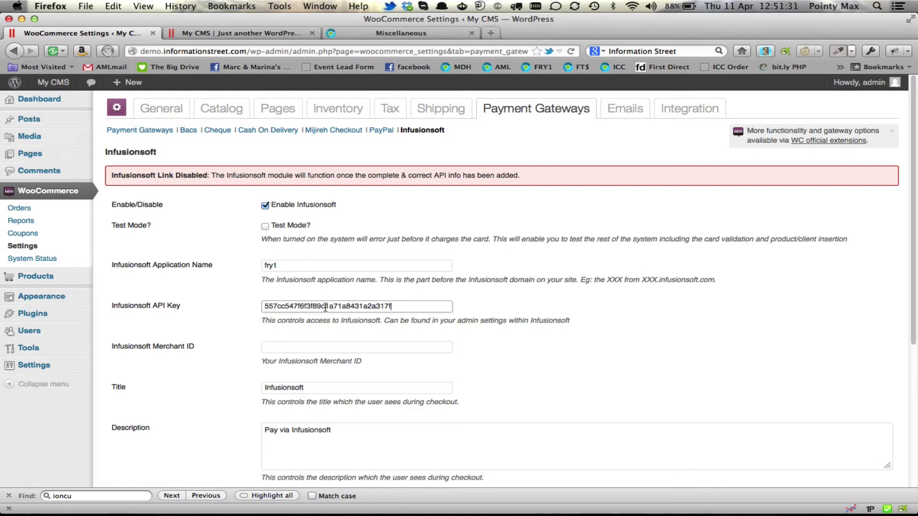
pyautogui.click(305, 348)
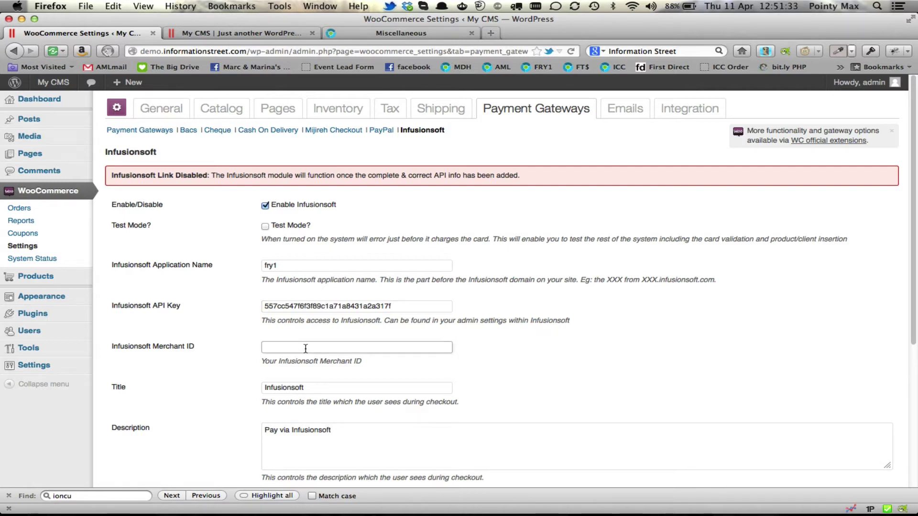
pyautogui.hotkey('ctrl', 'Tab')
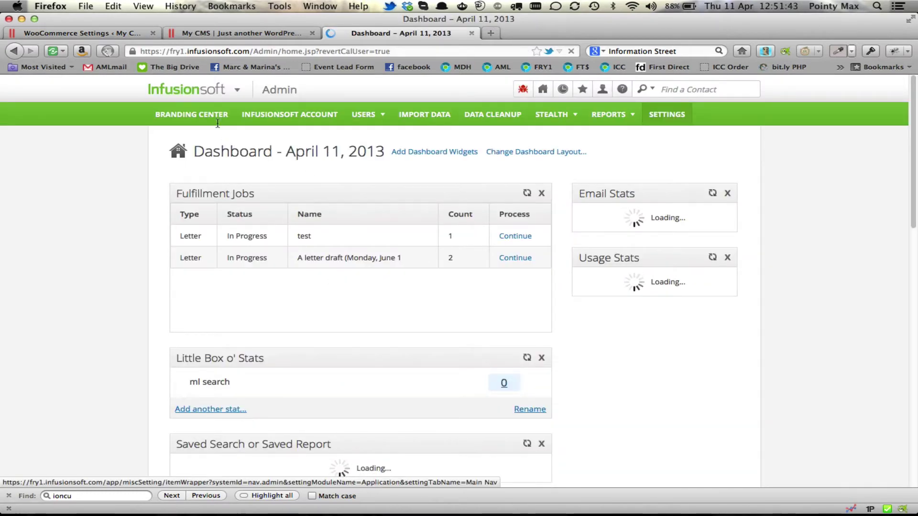
# Check the Merchant Accounts list in Infusionsoft's E-Commerce settings, then return to WooCommerce.
pyautogui.moveTo(215, 90)
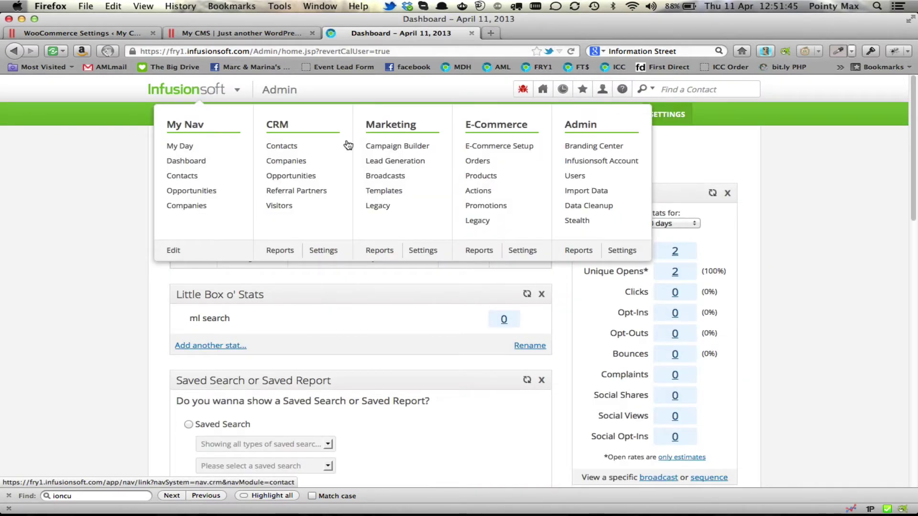
pyautogui.click(522, 254)
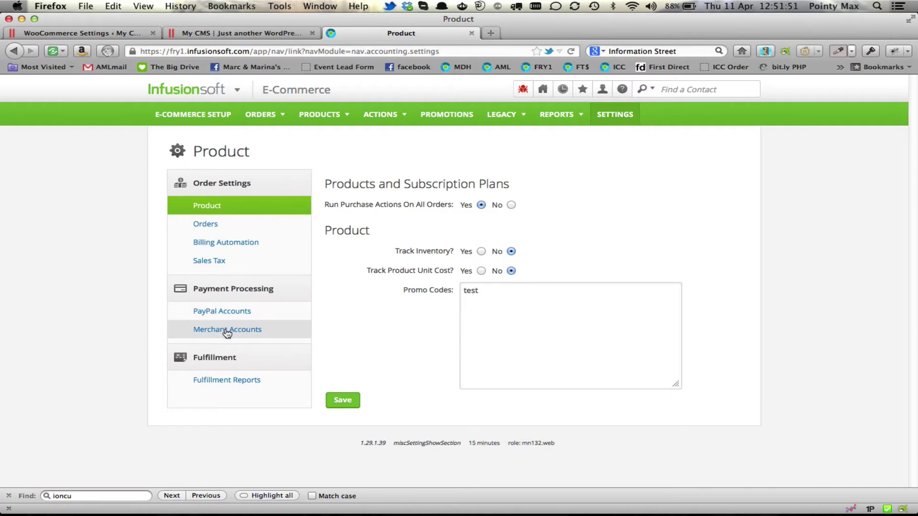
pyautogui.click(230, 330)
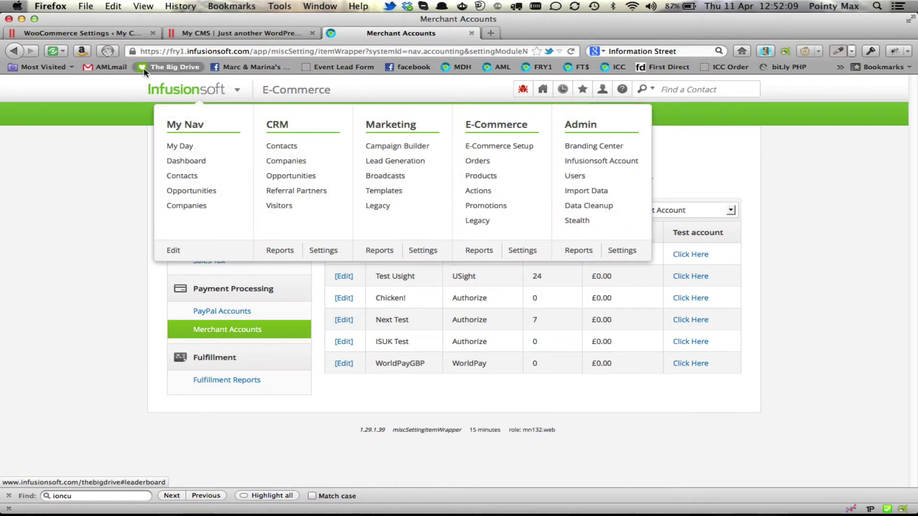
pyautogui.click(119, 34)
# Set Merchant ID to 1 and the gateway title to 'Credit / Debit Cards'.
pyautogui.write('1')
pyautogui.scroll(-4, 498, 371)
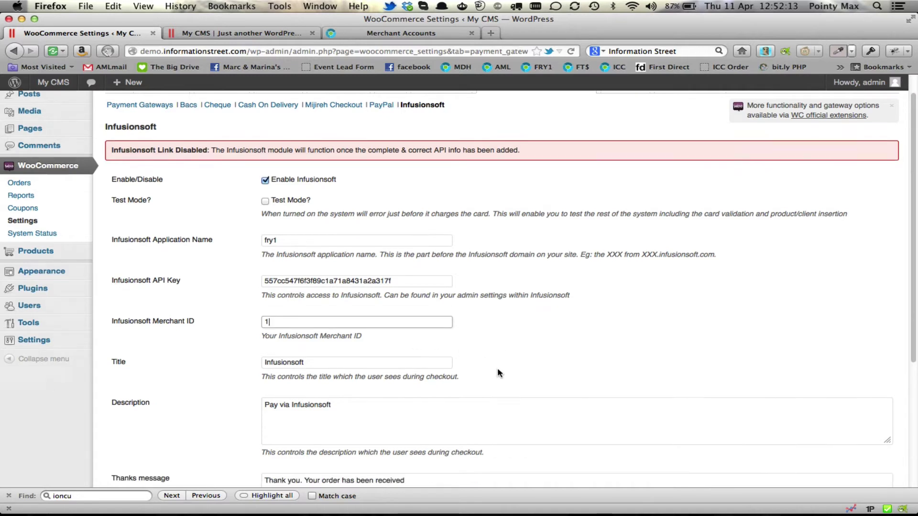
pyautogui.doubleClick(290, 299)
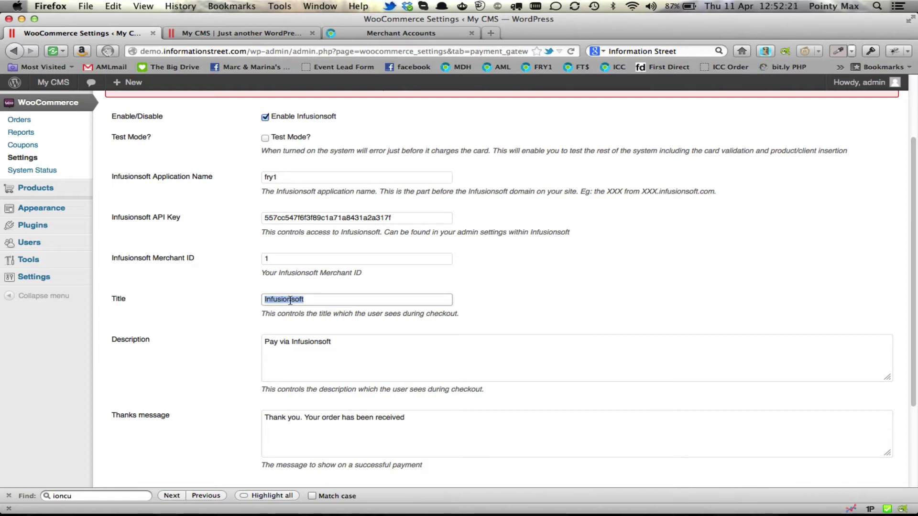
pyautogui.write('Cre')
pyautogui.press('Down')
pyautogui.press('Return')
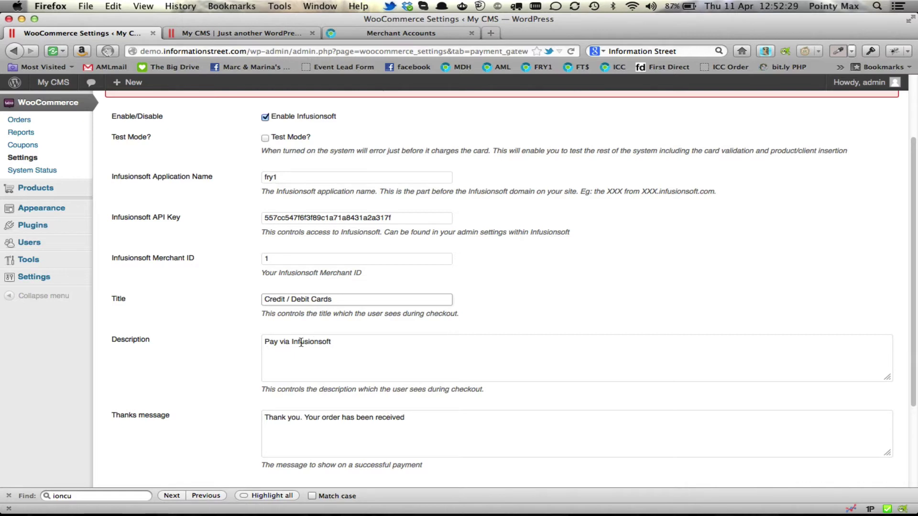
# Change the description to 'Pay via Credit / Debit Cards' and save the gateway settings.
pyautogui.doubleClick(311, 341)
pyautogui.moveTo(341, 300); pyautogui.dragTo(247, 291)
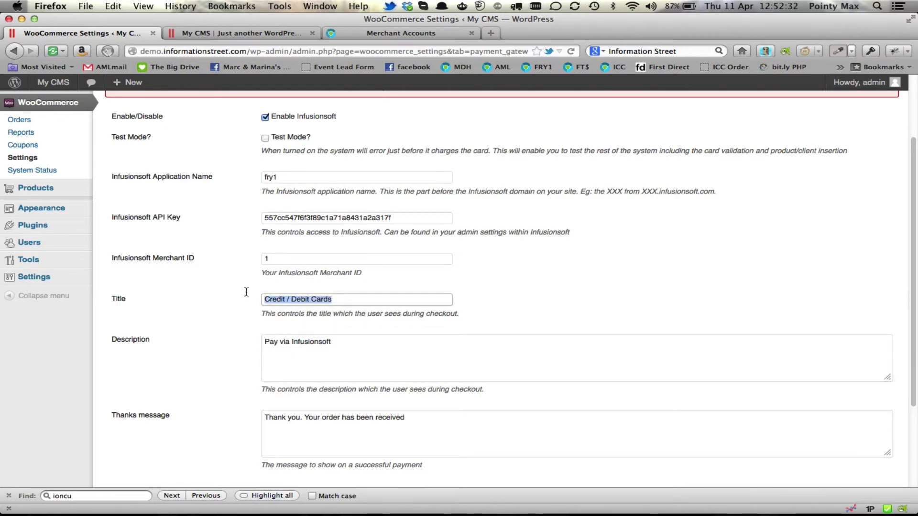
pyautogui.doubleClick(306, 342)
pyautogui.press('super+v')
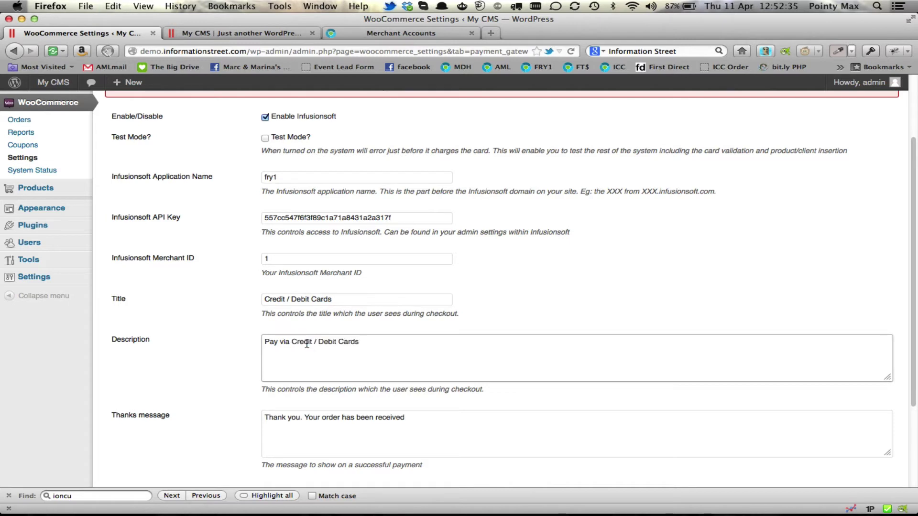
pyautogui.scroll(-5, 223, 275)
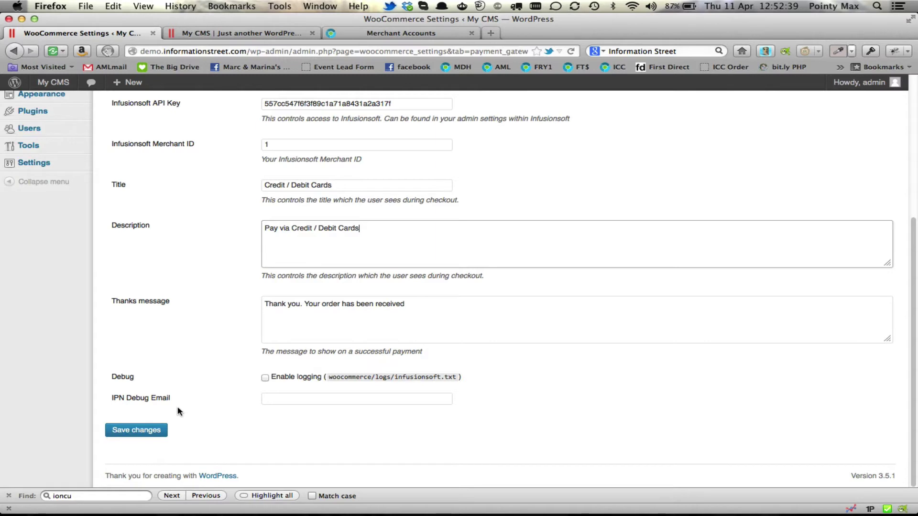
pyautogui.click(134, 432)
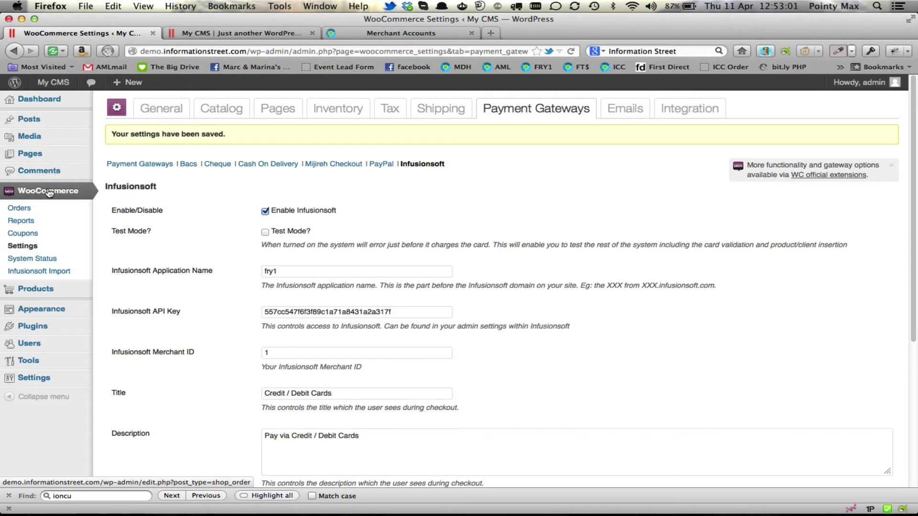
# Open WooCommerce > Infusionsoft Import from the sidebar.
pyautogui.click(45, 272)
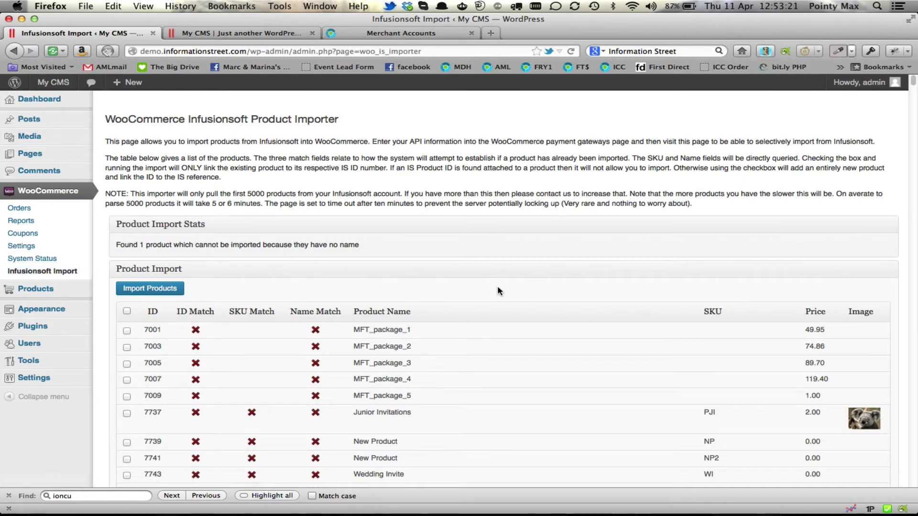
# Tick products 8127 (Test SFM Product 1) and 8131 in the importer table.
pyautogui.scroll(-3, 514, 289)
pyautogui.scroll(-20, 513, 285)
pyautogui.scroll(-20, 513, 288)
pyautogui.scroll(-20, 512, 289)
pyautogui.scroll(8, 513, 288)
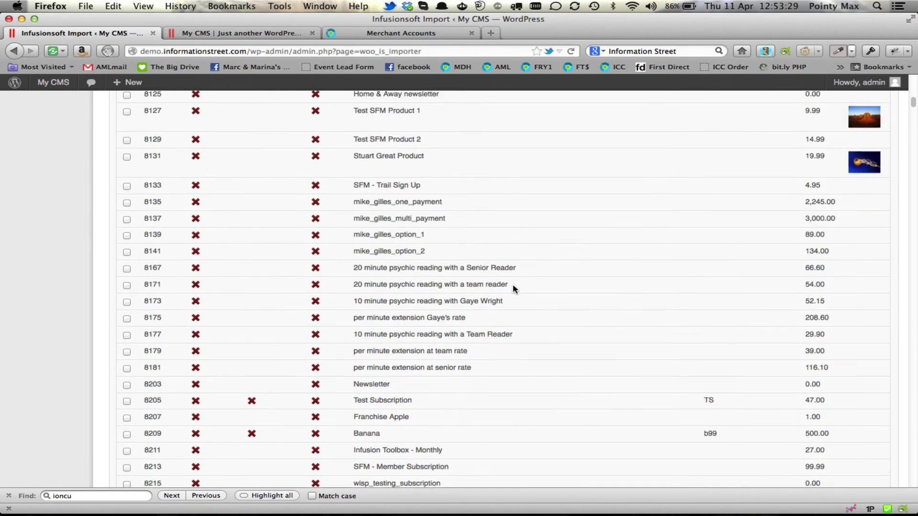
pyautogui.scroll(5, 513, 284)
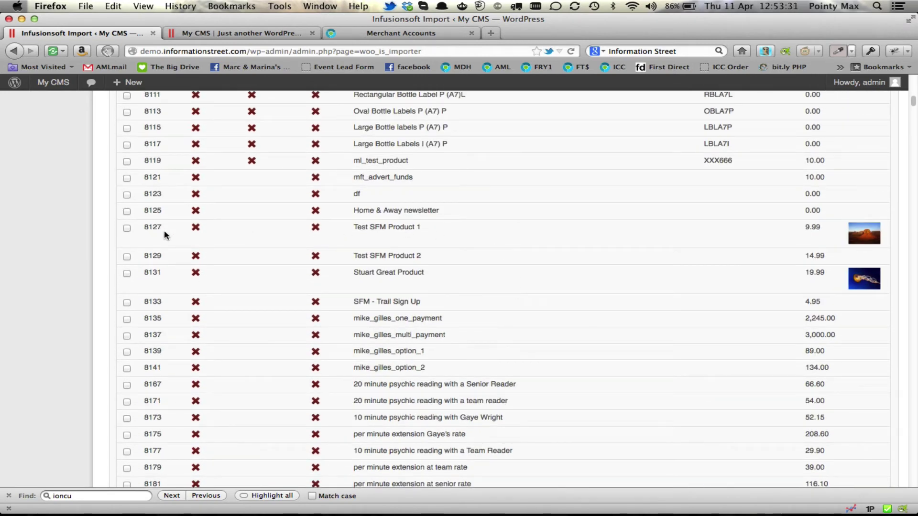
pyautogui.click(127, 229)
pyautogui.click(126, 274)
# Import the checked Infusionsoft products into WooCommerce with Import Products.
pyautogui.scroll(-8, 392, 289)
pyautogui.scroll(-20, 392, 289)
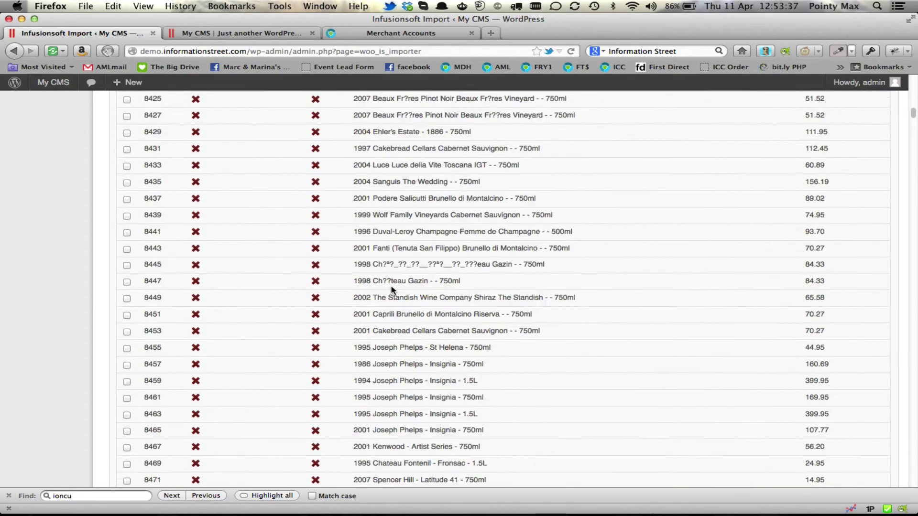
pyautogui.scroll(-20, 392, 289)
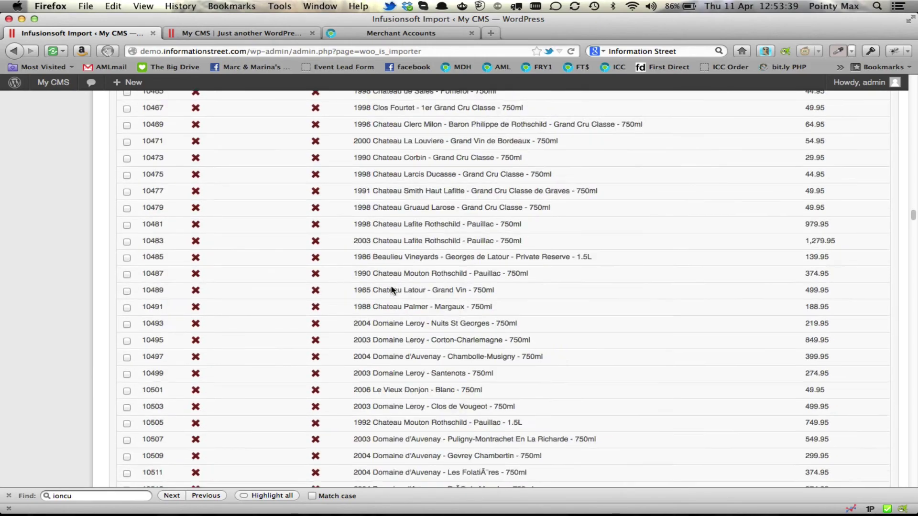
pyautogui.scroll(-20, 392, 289)
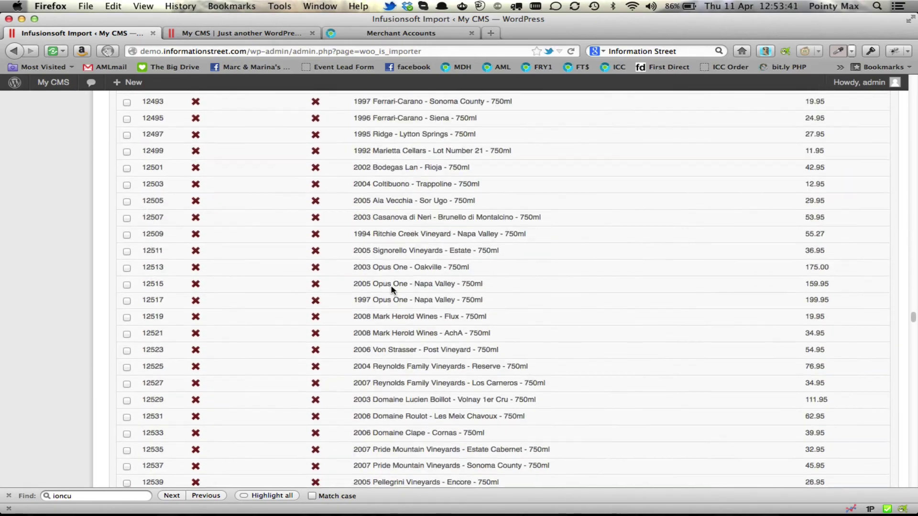
pyautogui.scroll(-20, 392, 289)
pyautogui.scroll(20, 392, 290)
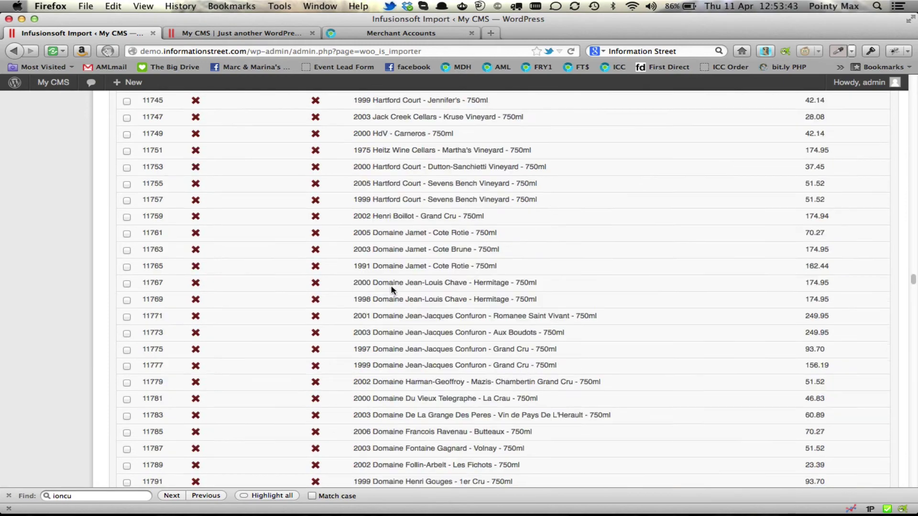
pyautogui.scroll(20, 392, 289)
pyautogui.scroll(-5, 392, 289)
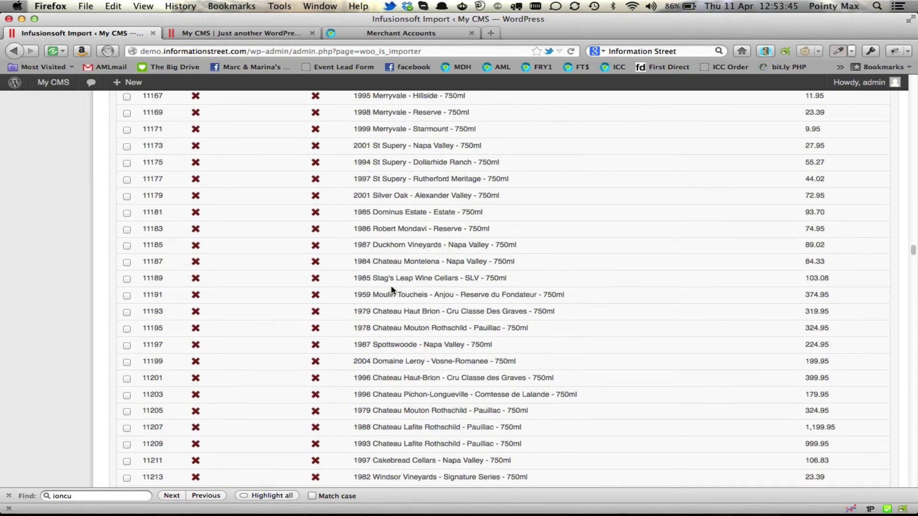
pyautogui.scroll(-20, 392, 290)
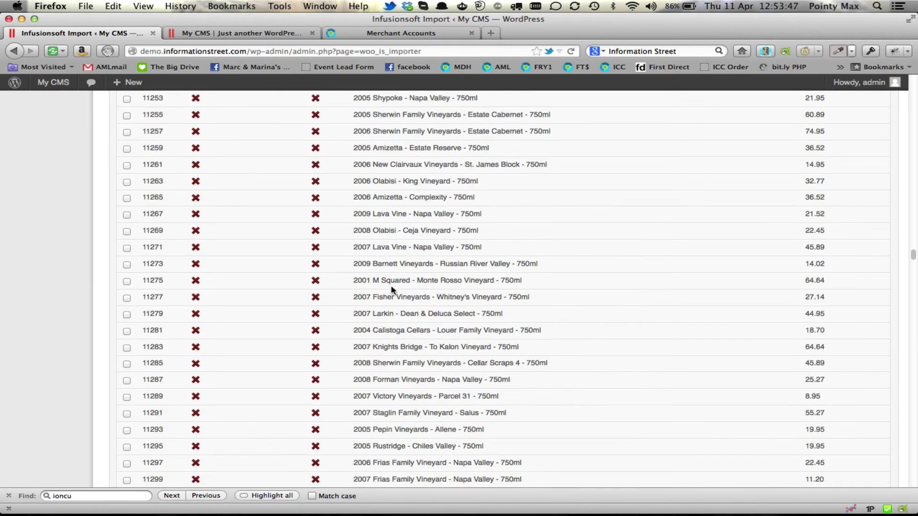
pyautogui.scroll(-20, 392, 289)
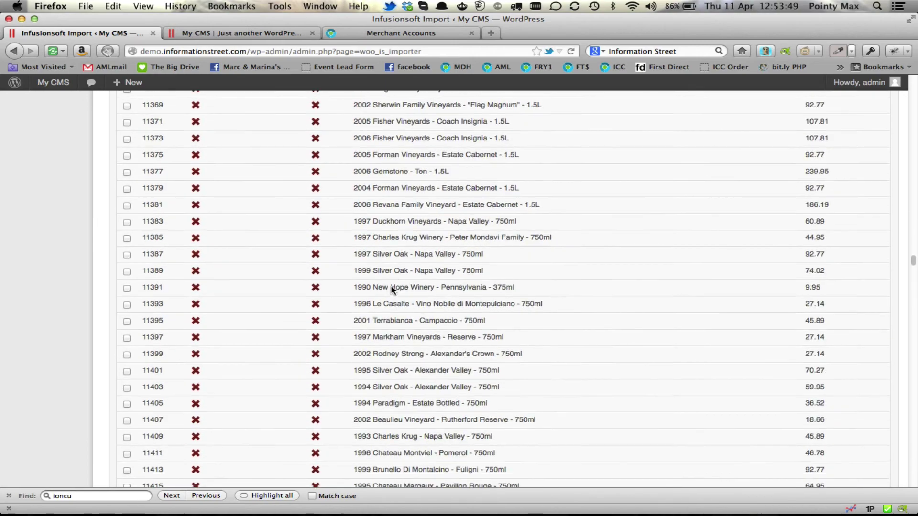
pyautogui.scroll(-20, 392, 290)
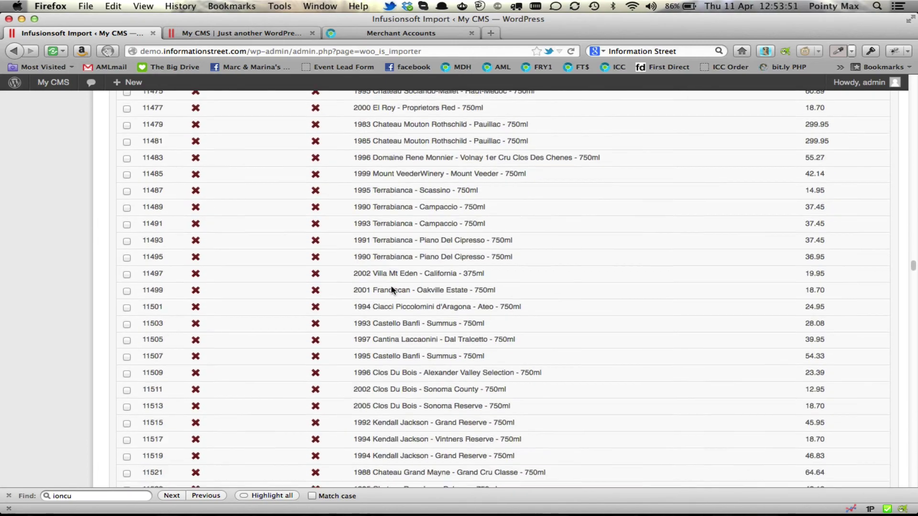
pyautogui.scroll(-15, 392, 290)
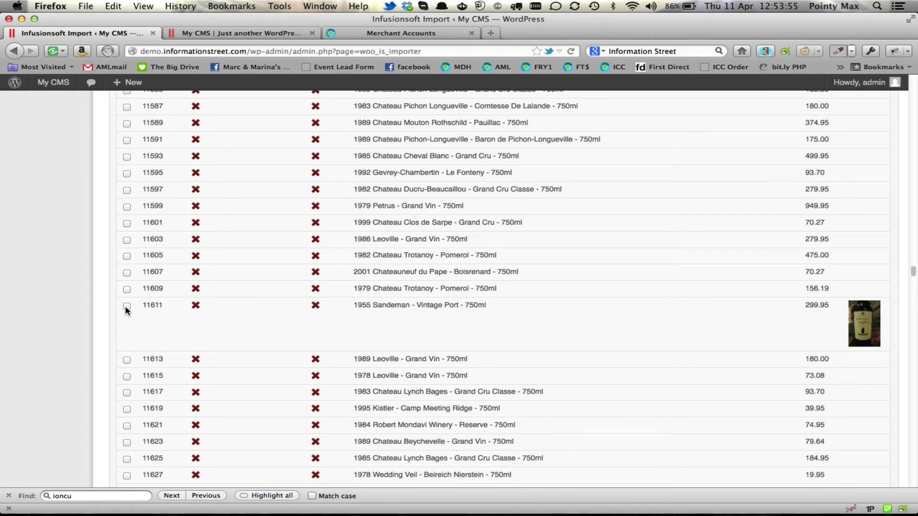
pyautogui.scroll(-20, 252, 318)
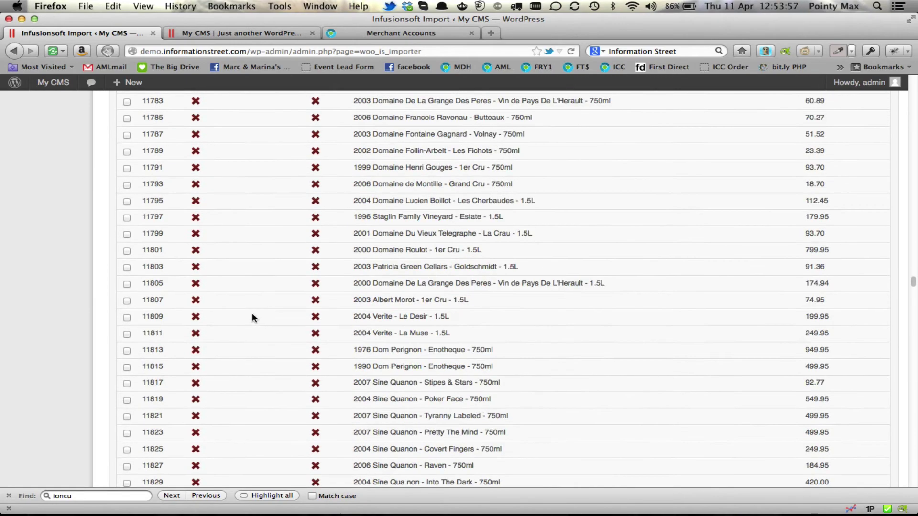
pyautogui.scroll(-20, 253, 316)
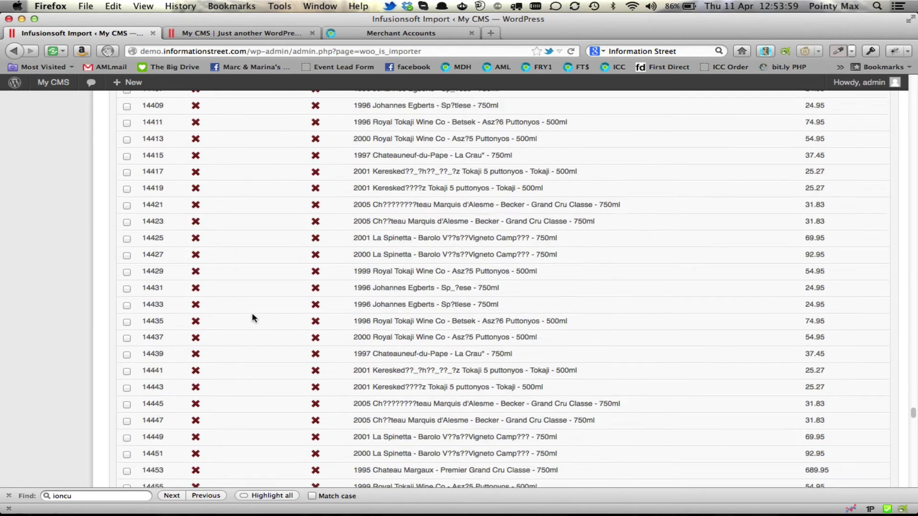
pyautogui.scroll(-3, 252, 317)
pyautogui.click(160, 433)
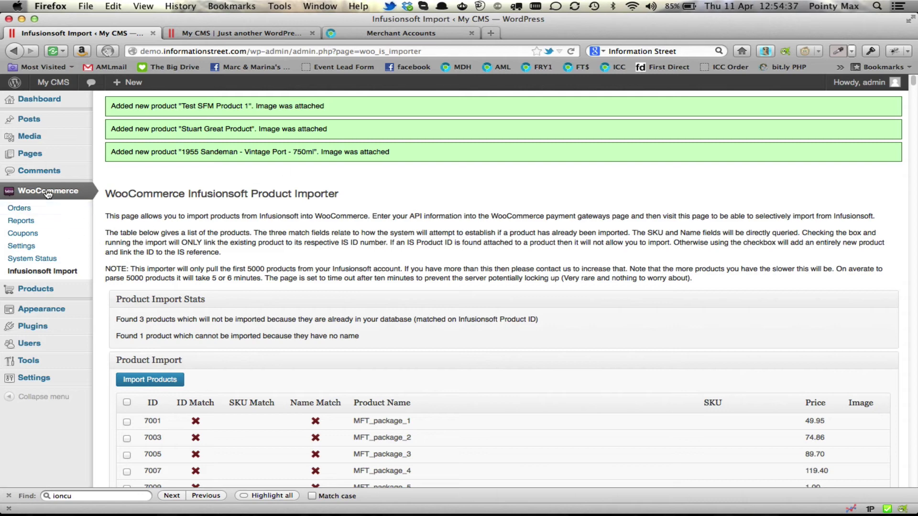
# Open the WooCommerce Products list to see the three imported items at £299.95, £19.99 and £9.99.
pyautogui.click(40, 292)
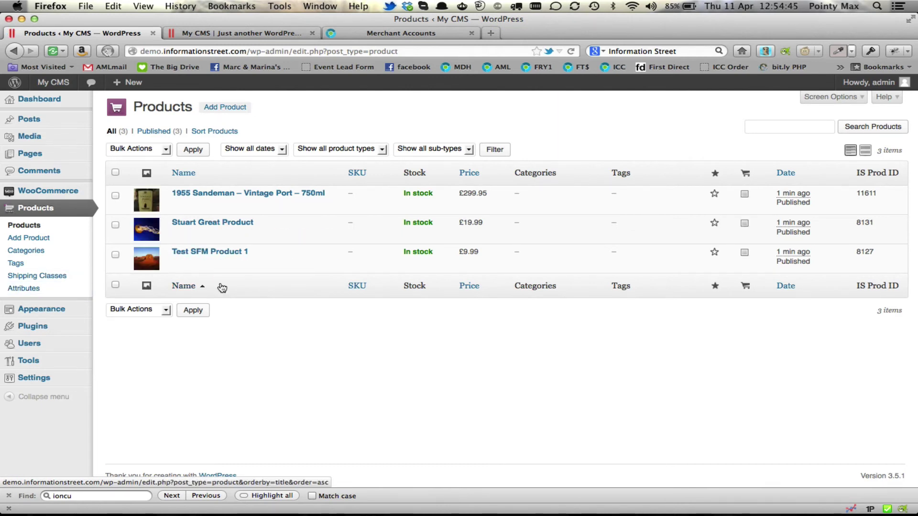
# Switch to the My CMS storefront tab and go to its HOME page.
pyautogui.click(259, 34)
pyautogui.click(159, 200)
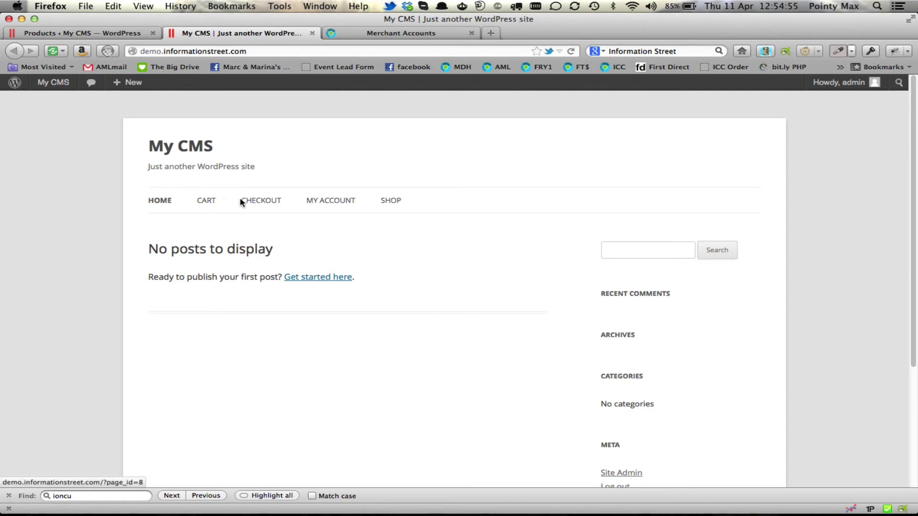
# Open the storefront's SHOP page and scroll through the three product listings.
pyautogui.moveTo(323, 207)
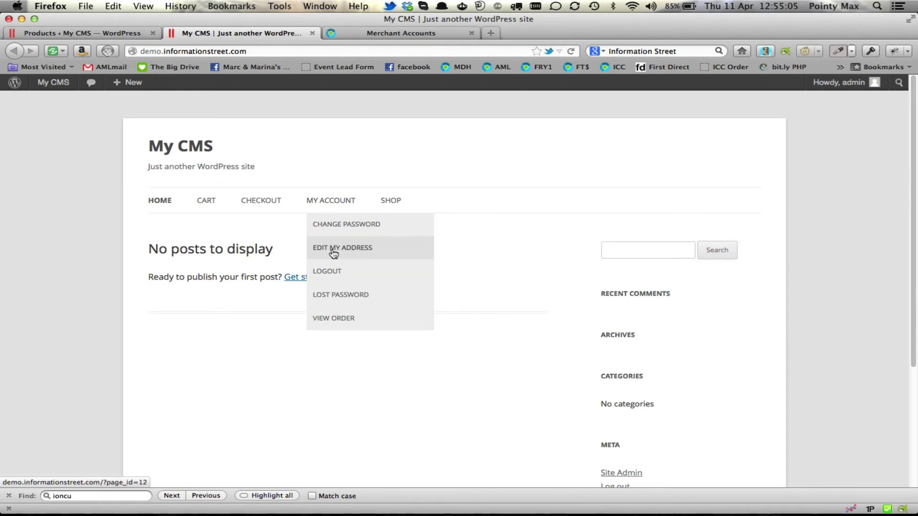
pyautogui.click(395, 202)
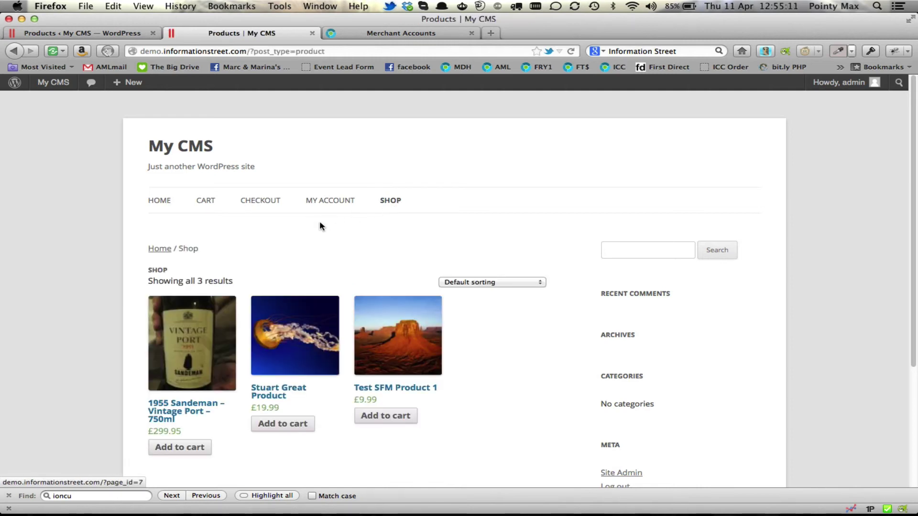
pyautogui.scroll(-5, 320, 220)
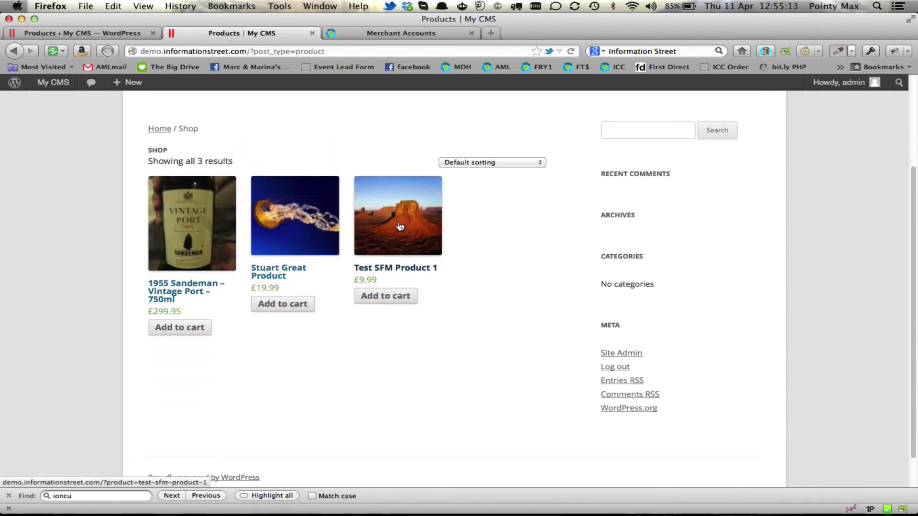
# Open Test SFM Product 1's page, review its description, and add it (£9.99) to the cart.
pyautogui.click(392, 241)
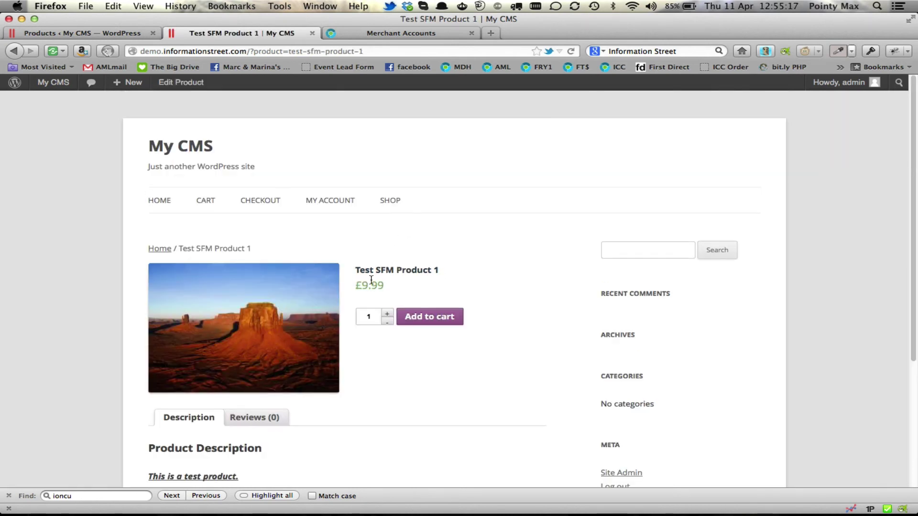
pyautogui.scroll(-5, 365, 282)
pyautogui.scroll(-2, 360, 266)
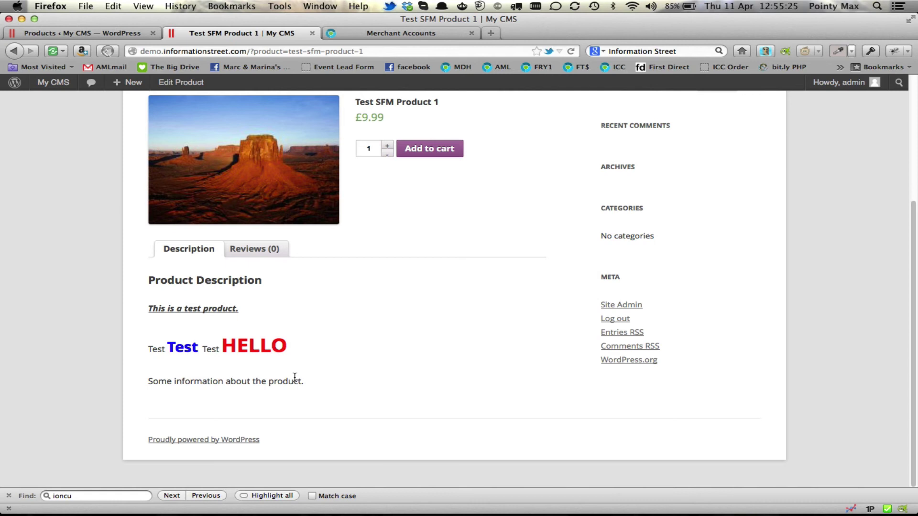
pyautogui.scroll(3, 294, 378)
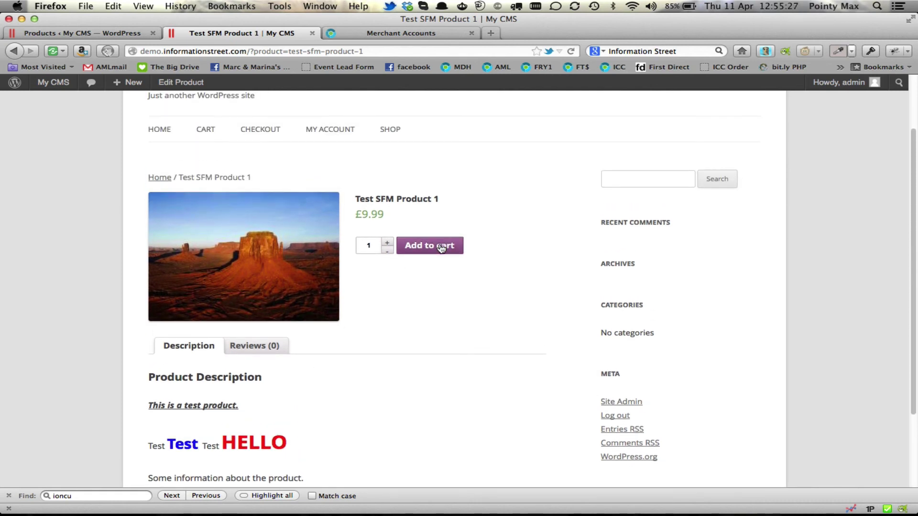
pyautogui.click(440, 247)
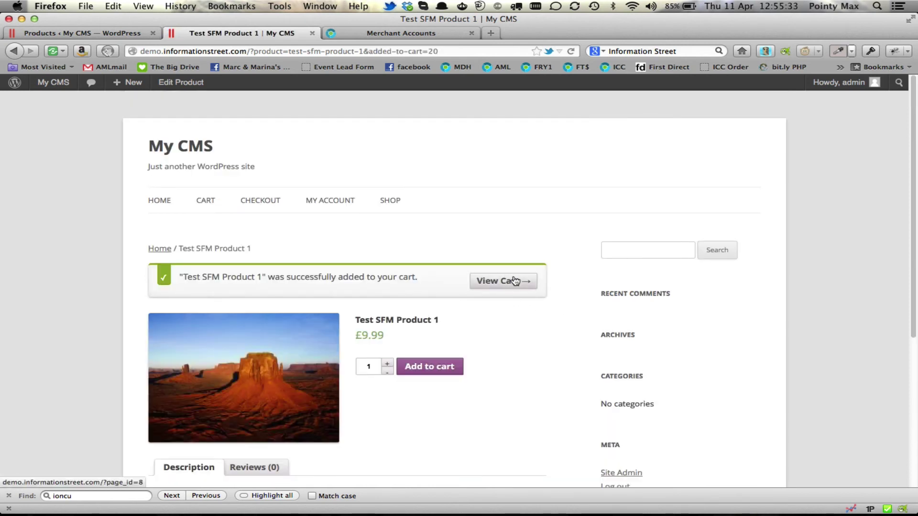
# Go from the cart to Checkout and scroll down to the Credit / Debit Cards payment section.
pyautogui.click(500, 284)
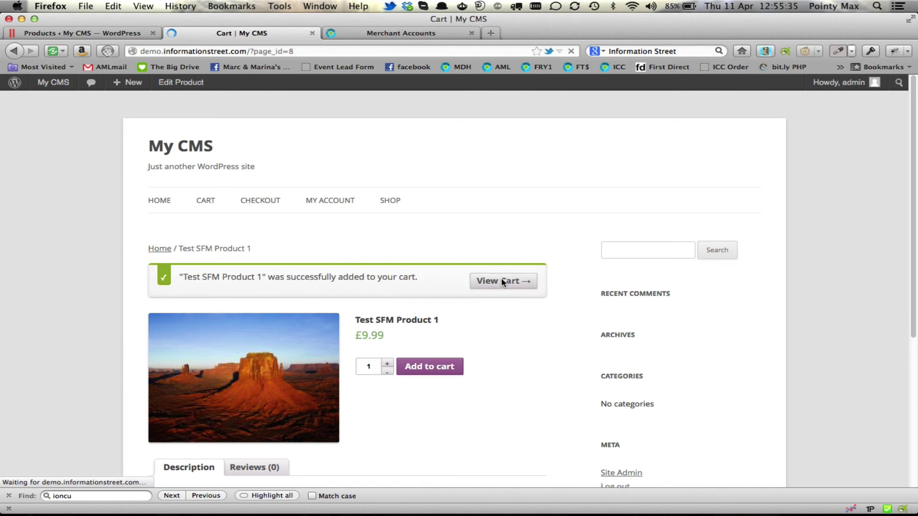
pyautogui.scroll(-3, 220, 210)
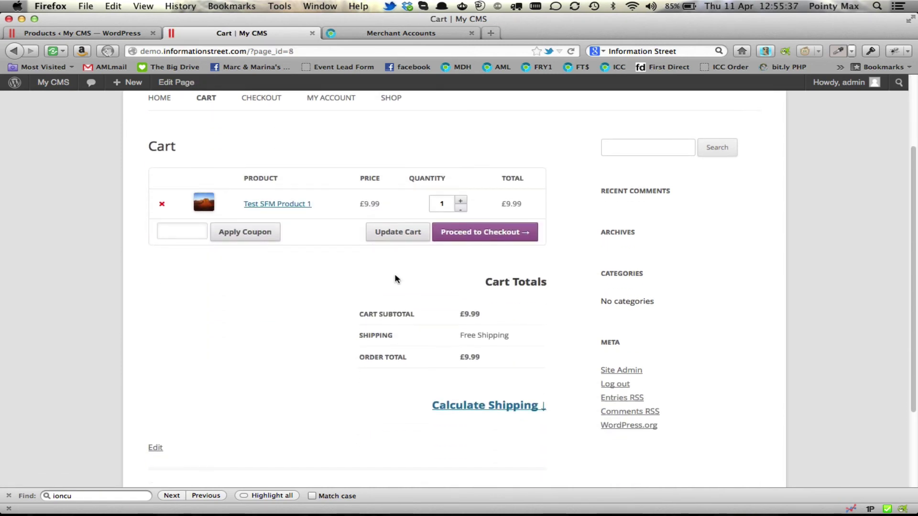
pyautogui.click(477, 233)
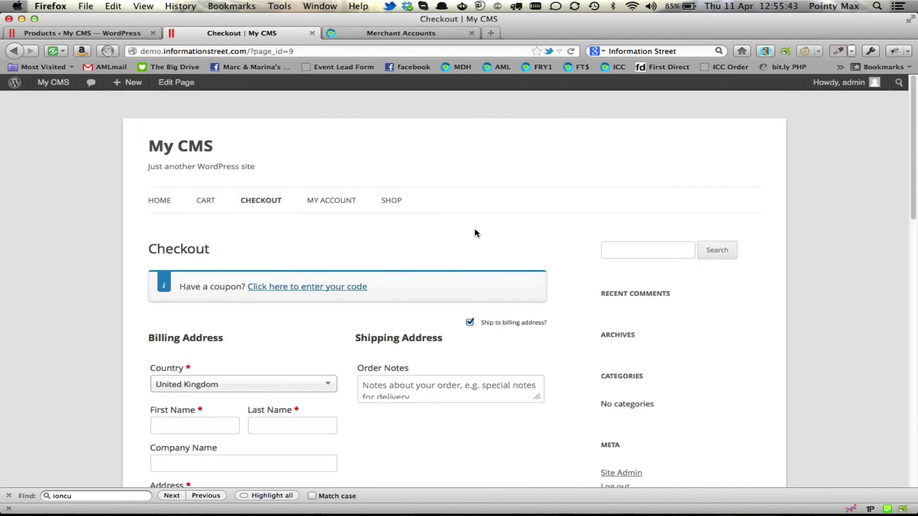
pyautogui.scroll(-7, 475, 233)
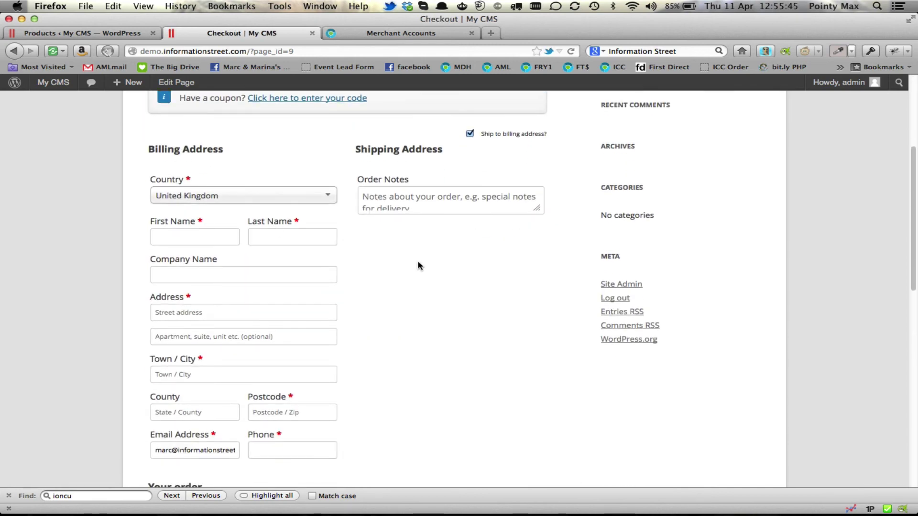
pyautogui.scroll(-2, 417, 285)
pyautogui.scroll(-5, 416, 286)
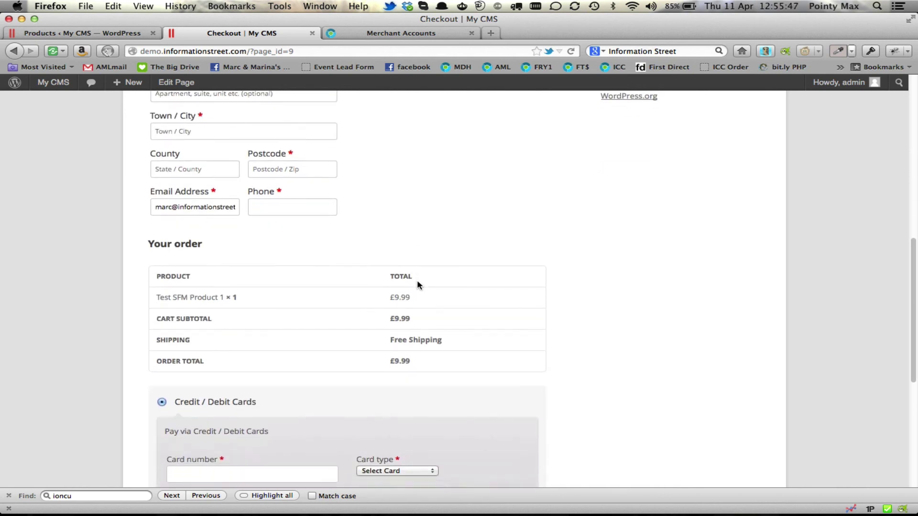